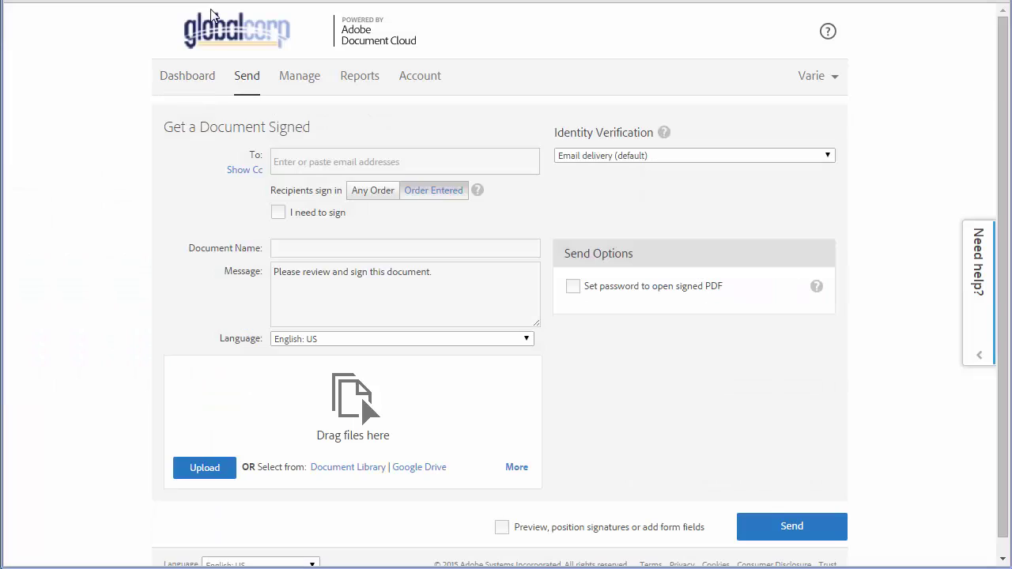
Step: Add the manager's suggested address as the first recipient with the Approver role
click(288, 160)
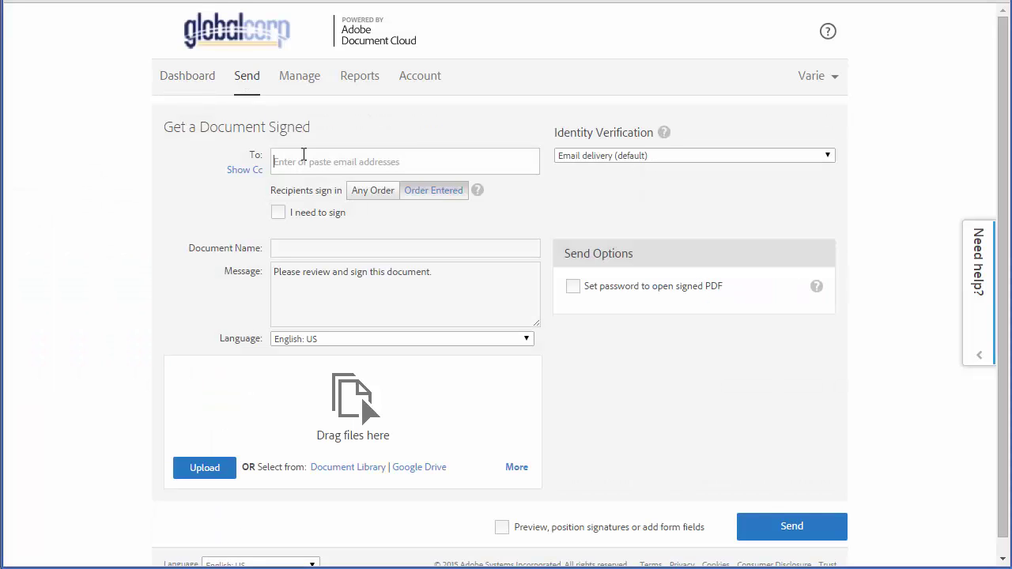
text(thur)
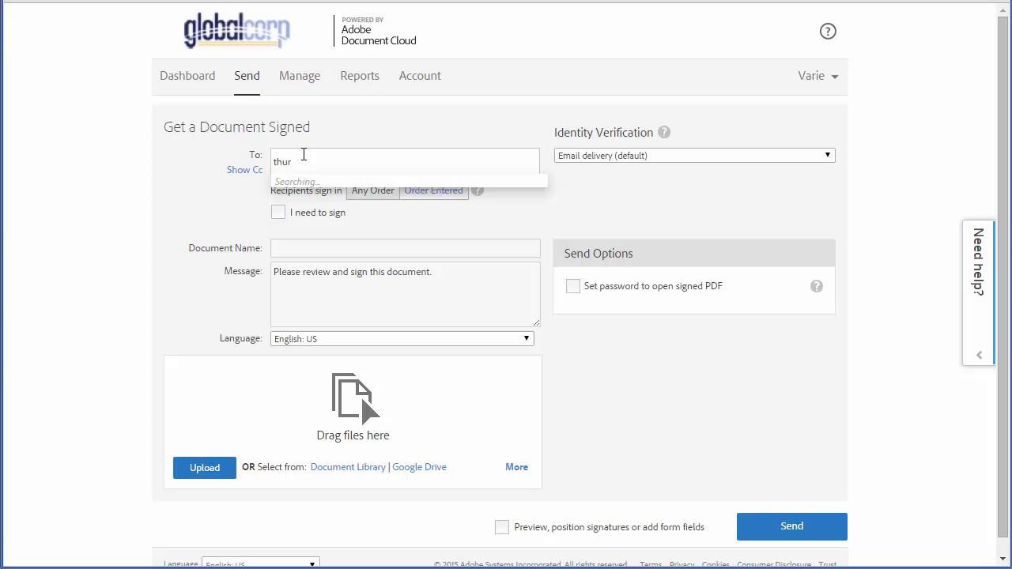
click(331, 185)
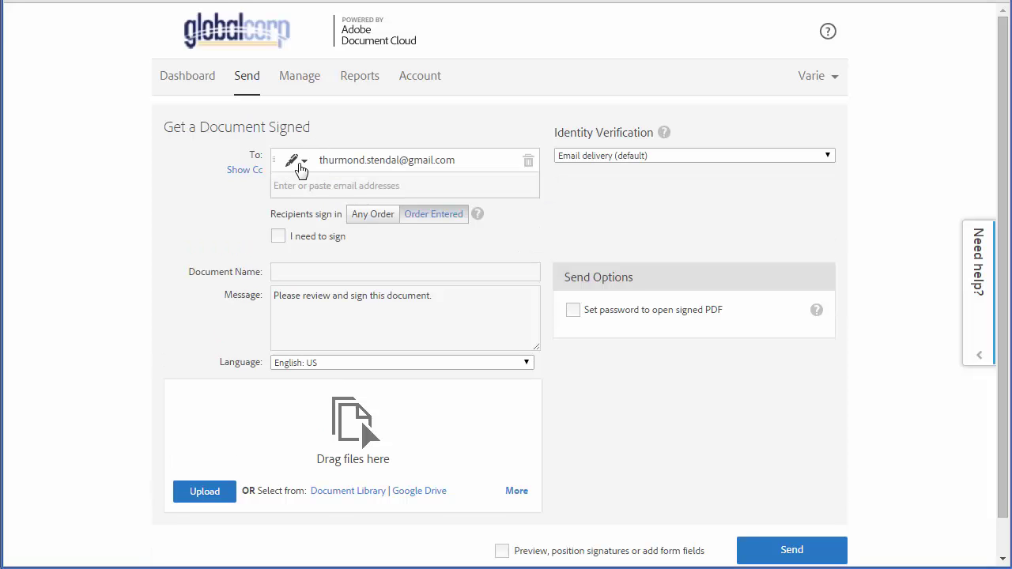
click(296, 162)
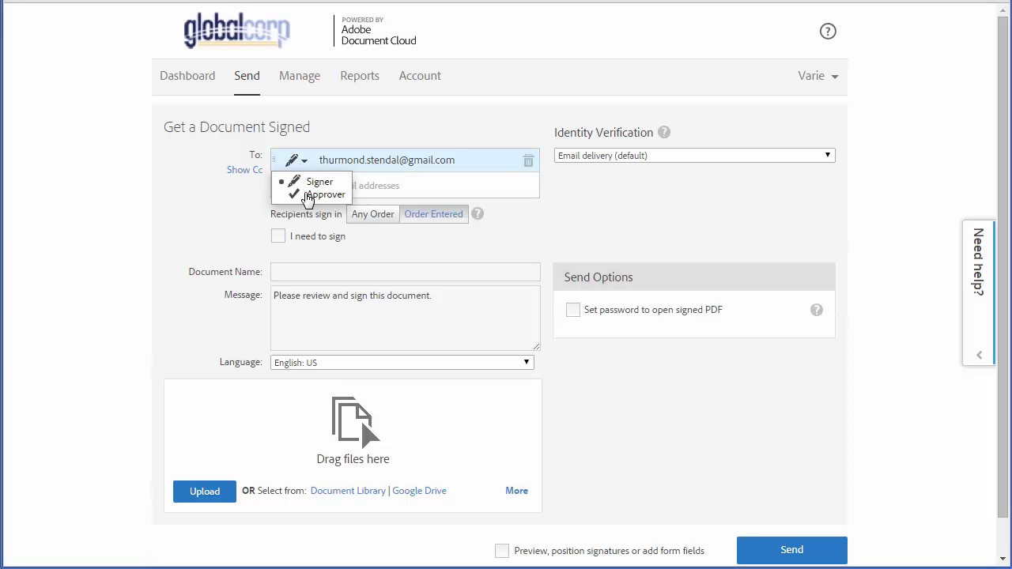
click(309, 195)
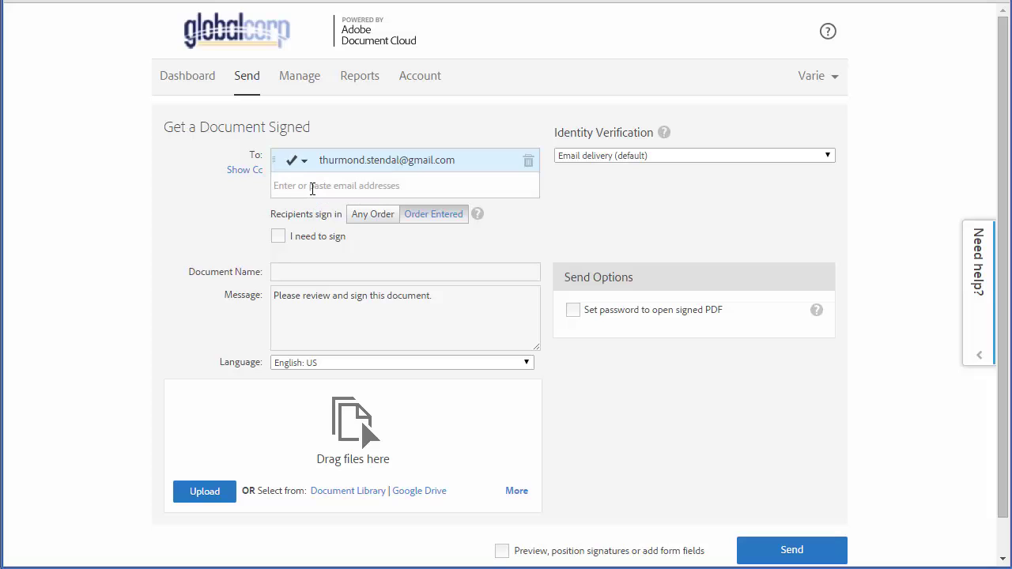
Step: Add the candidate's and the HR consultant's addresses as the second and third recipients
click(312, 189)
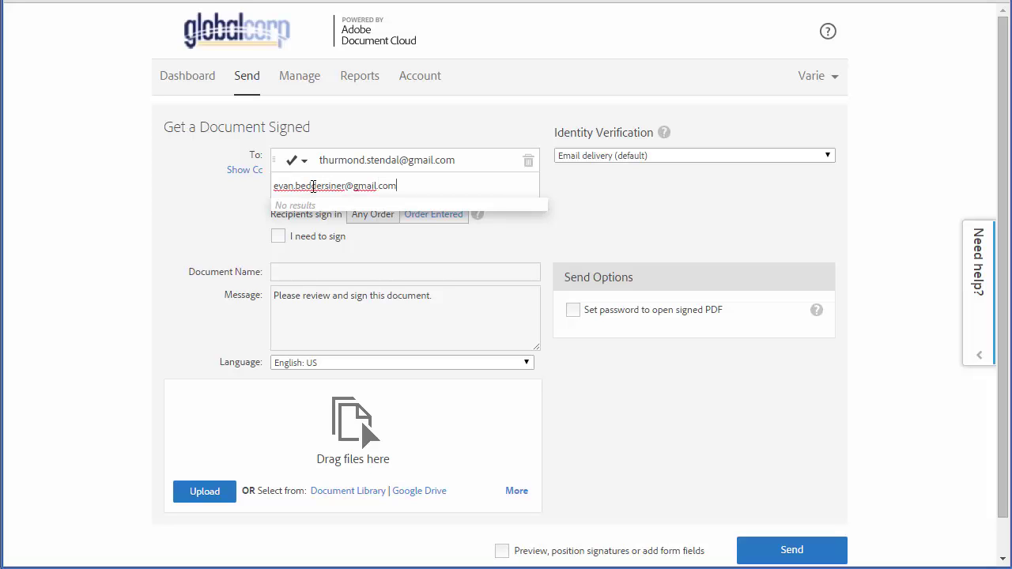
key(Return)
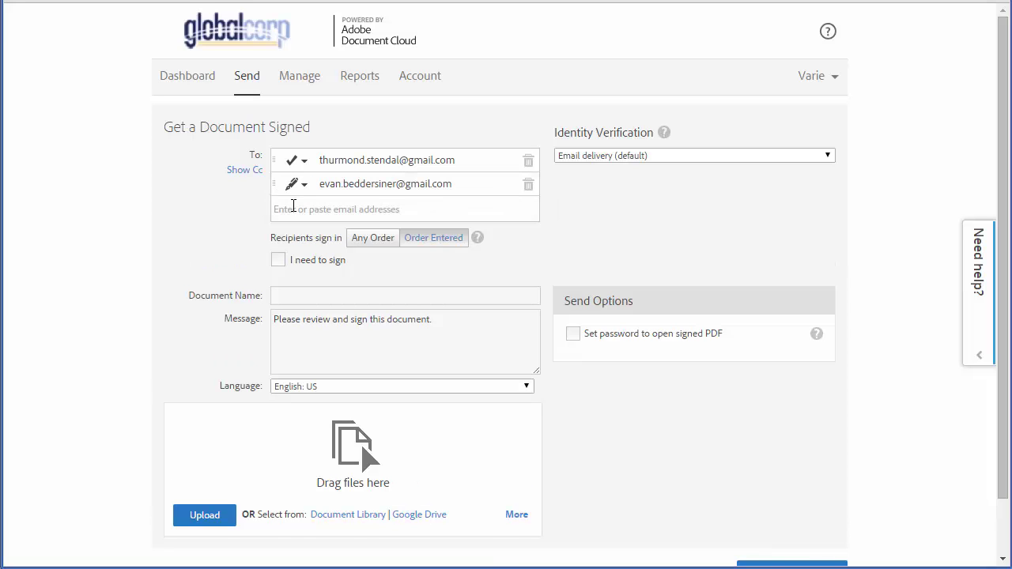
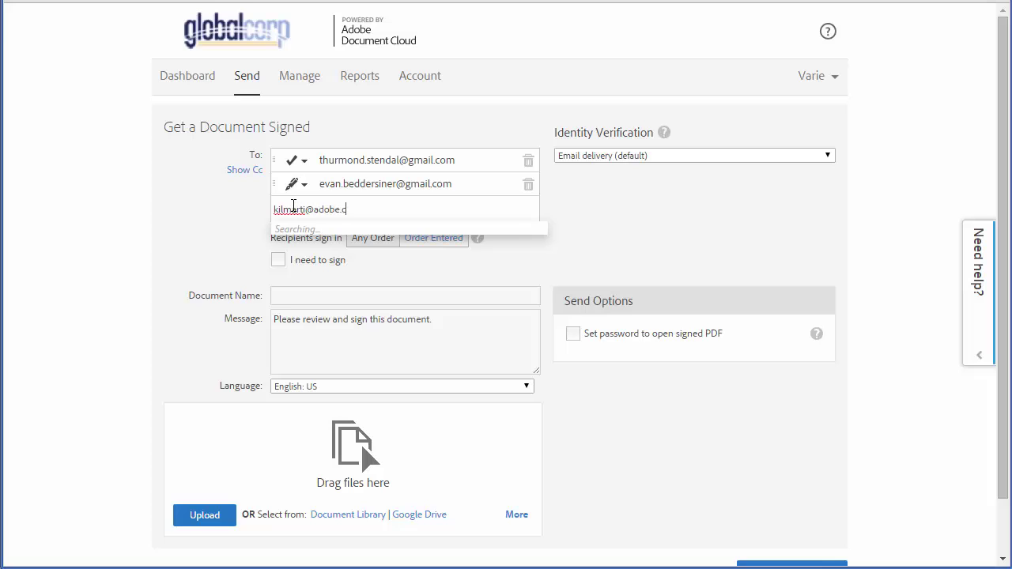
click(295, 295)
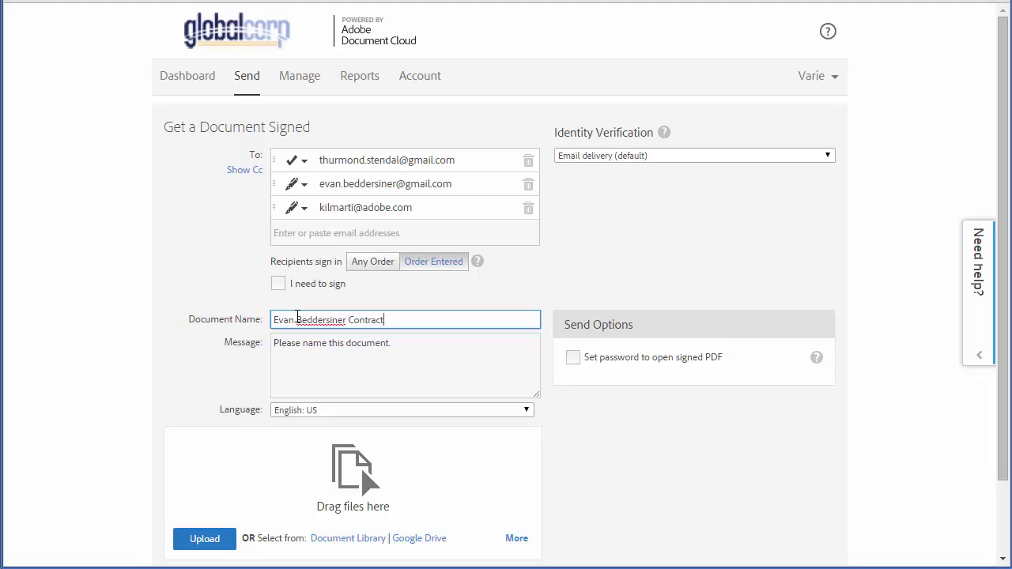
Step: Attach SampleEmploymentContract.pdf and continue to the field-placement page
click(229, 531)
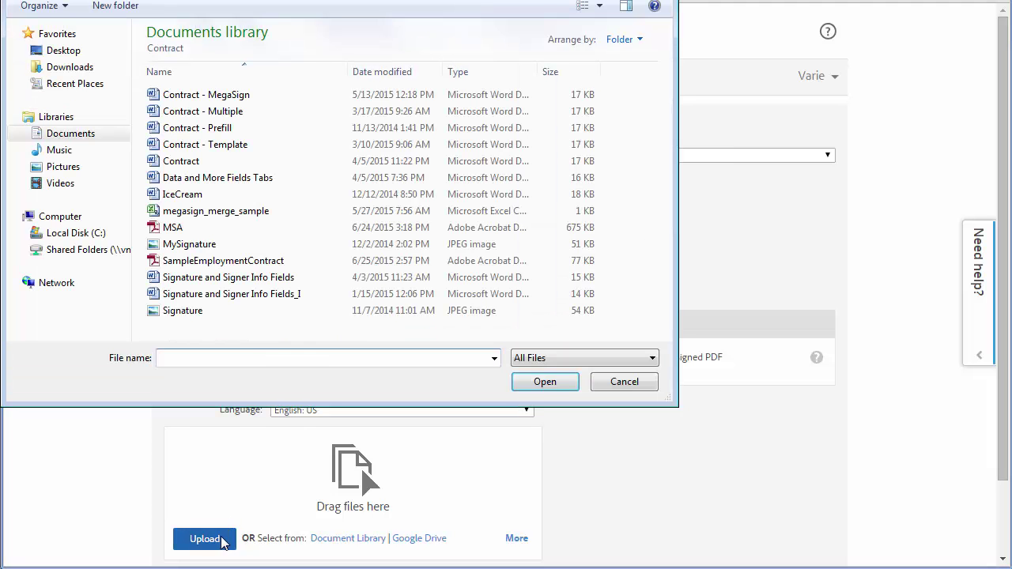
click(252, 263)
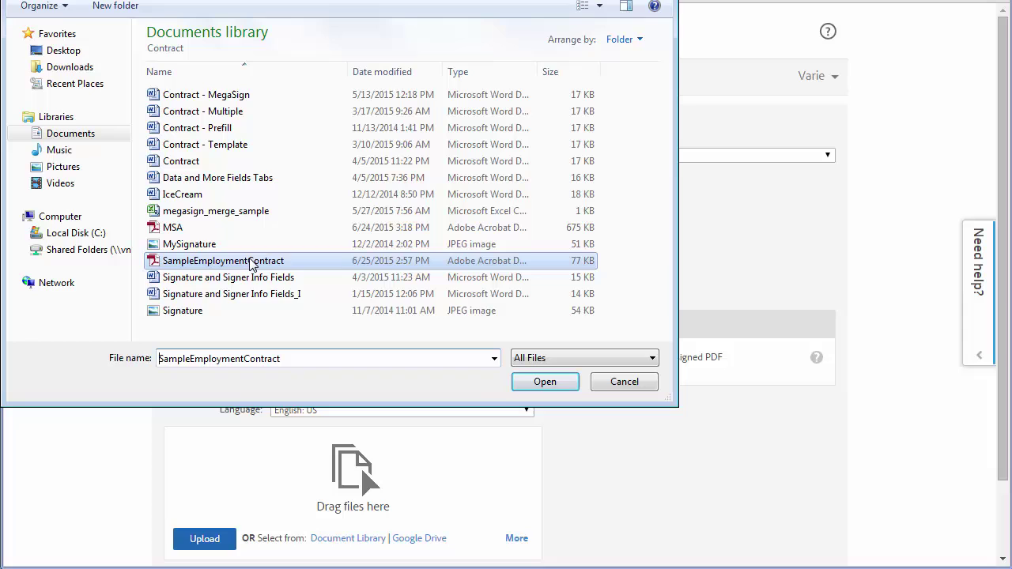
click(518, 384)
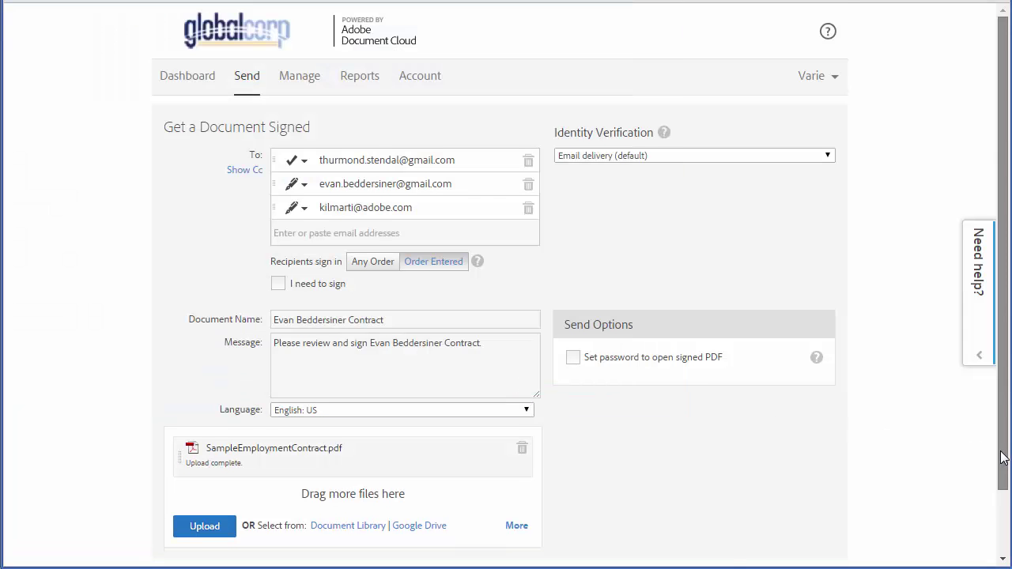
scroll(1003, 458, down, 2)
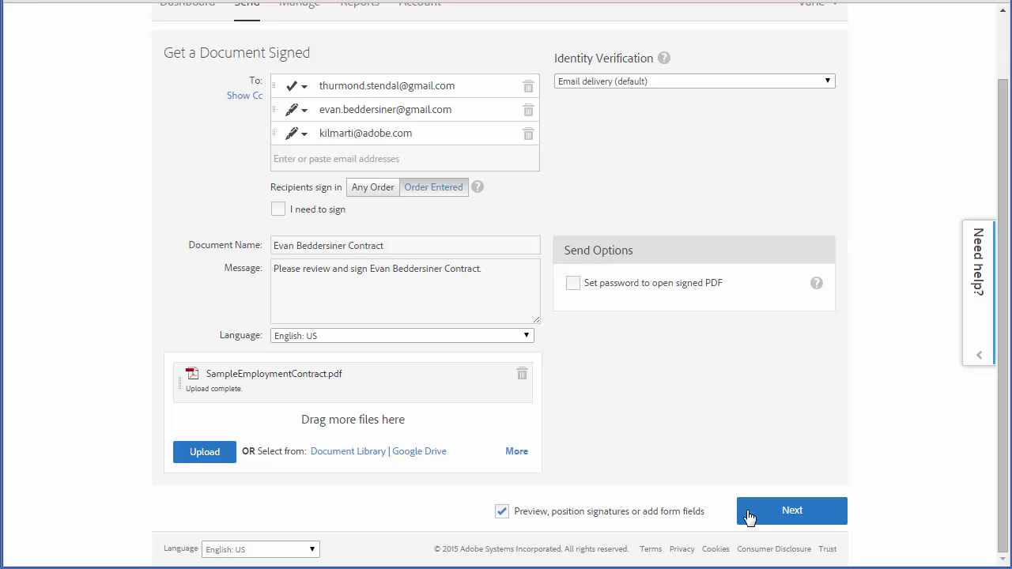
click(758, 518)
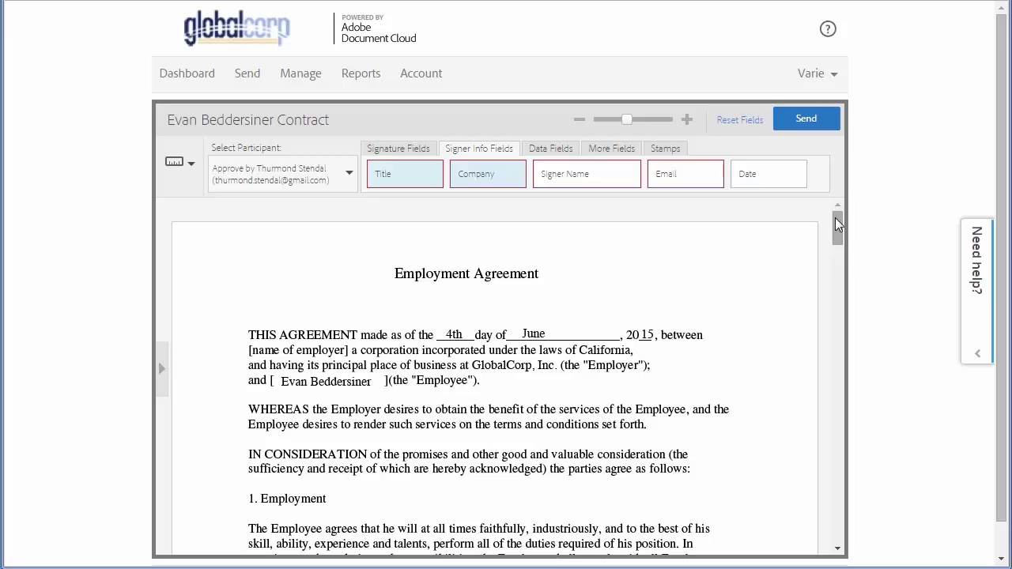
Step: Place a name field and a signature field for the candidate on the employee lines
drag(834, 218, 830, 487)
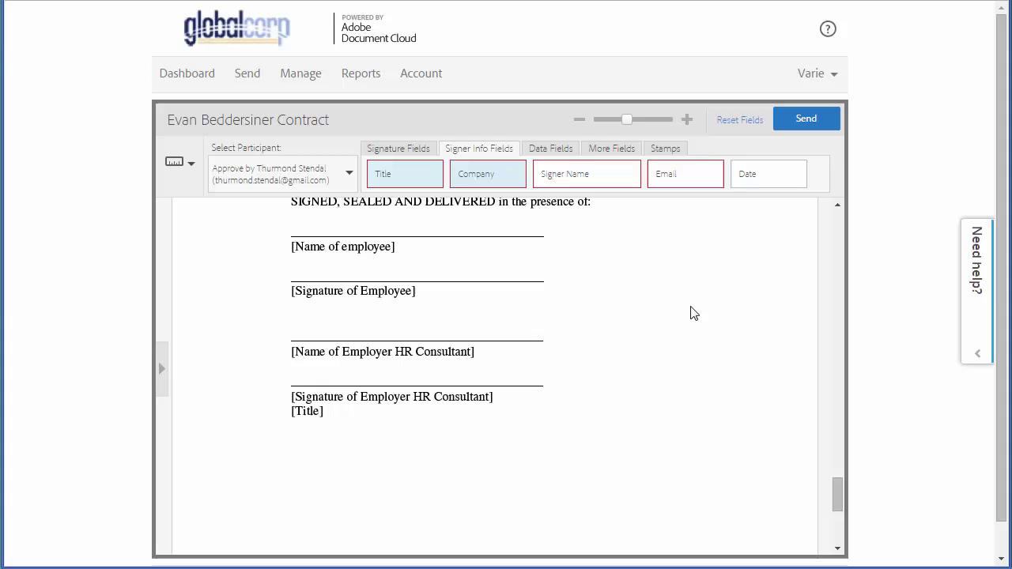
click(348, 185)
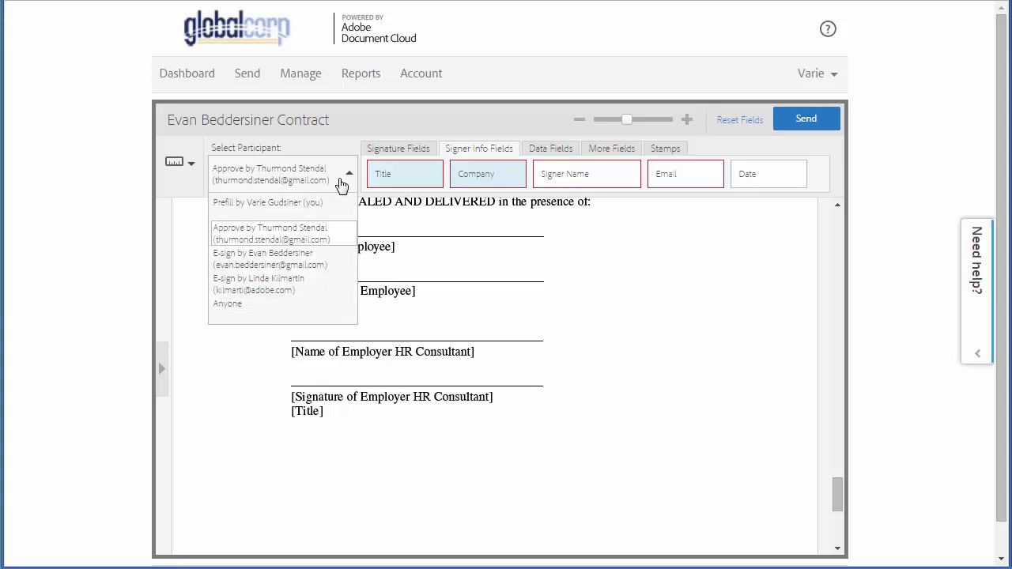
click(312, 268)
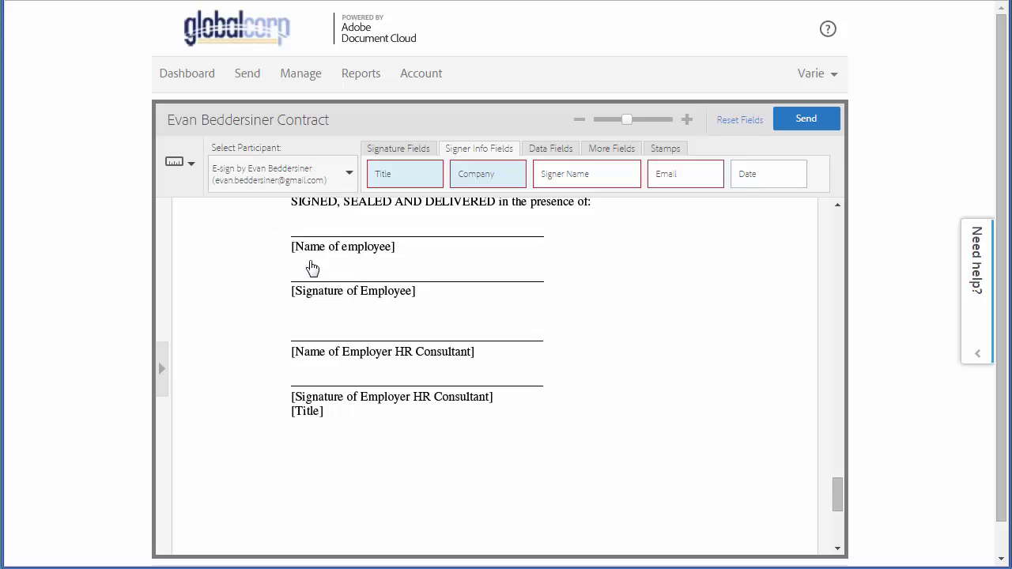
drag(564, 176, 326, 229)
click(423, 147)
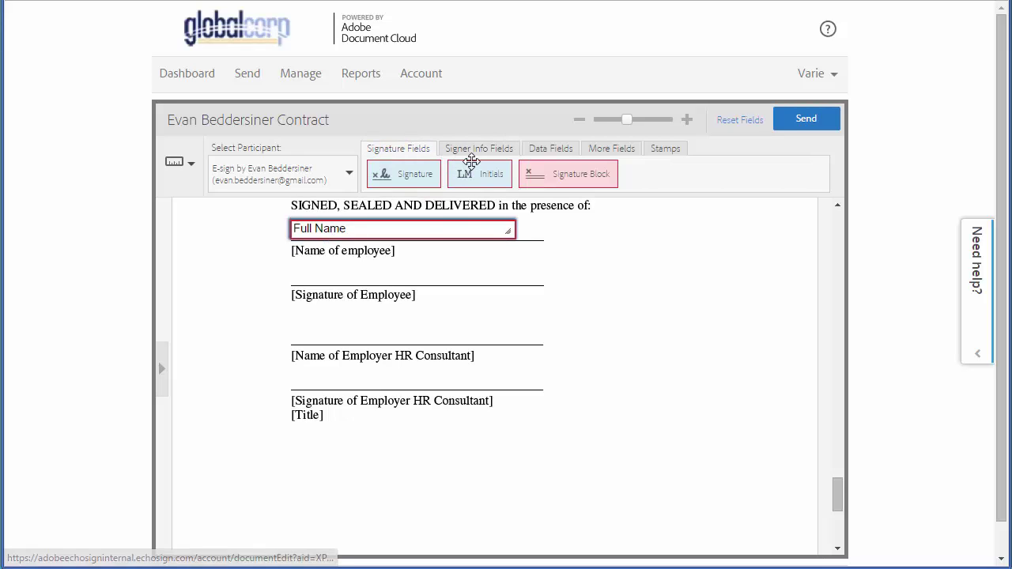
mouse_move(427, 179)
mouse_down()
mouse_move(401, 264)
mouse_move(336, 274)
mouse_move(358, 282)
mouse_up()
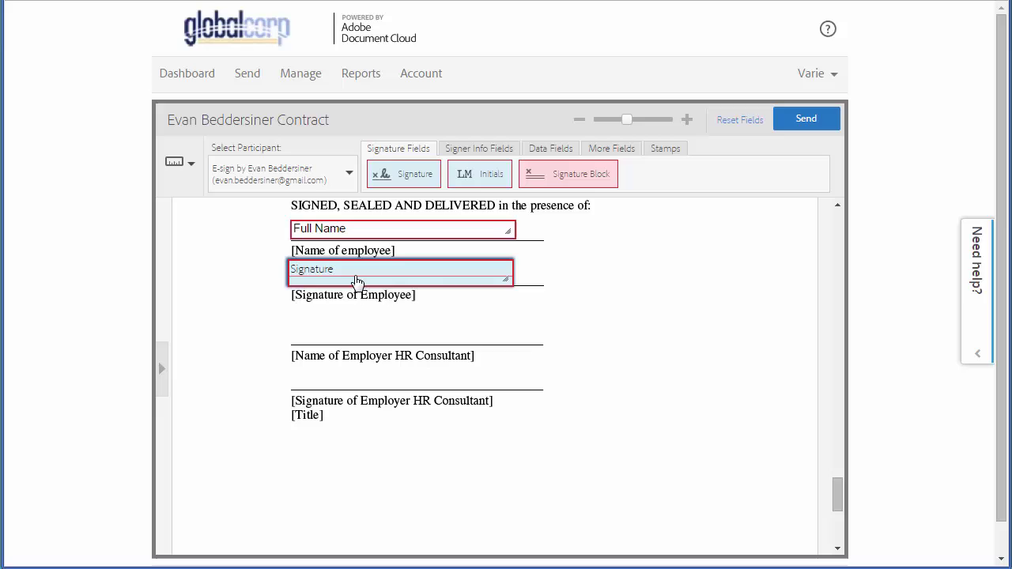
Step: Place a signature field and a name field for the HR consultant on the consultant lines
click(348, 184)
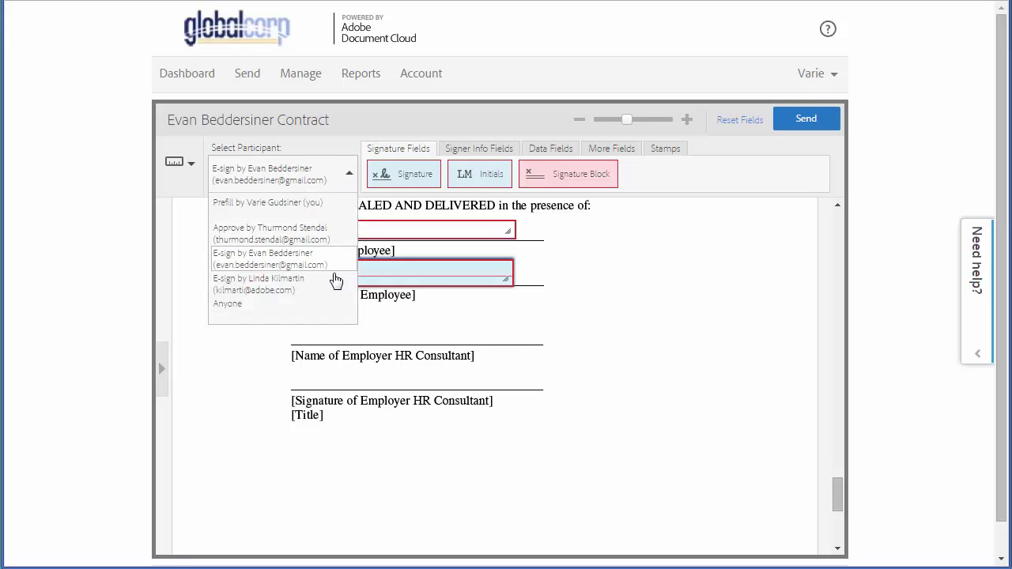
click(337, 291)
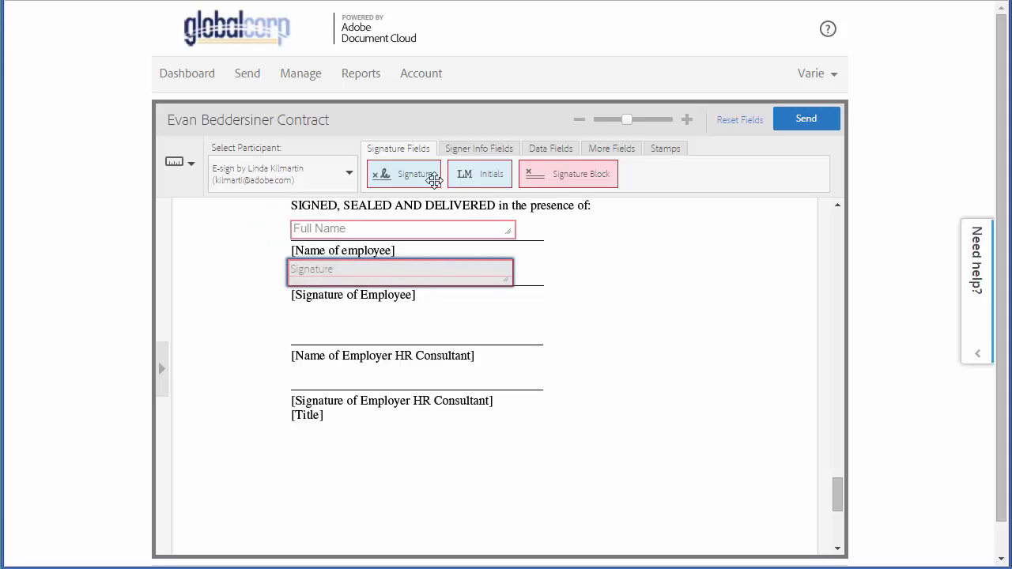
mouse_move(431, 178)
mouse_down()
mouse_move(412, 297)
mouse_move(356, 383)
mouse_up()
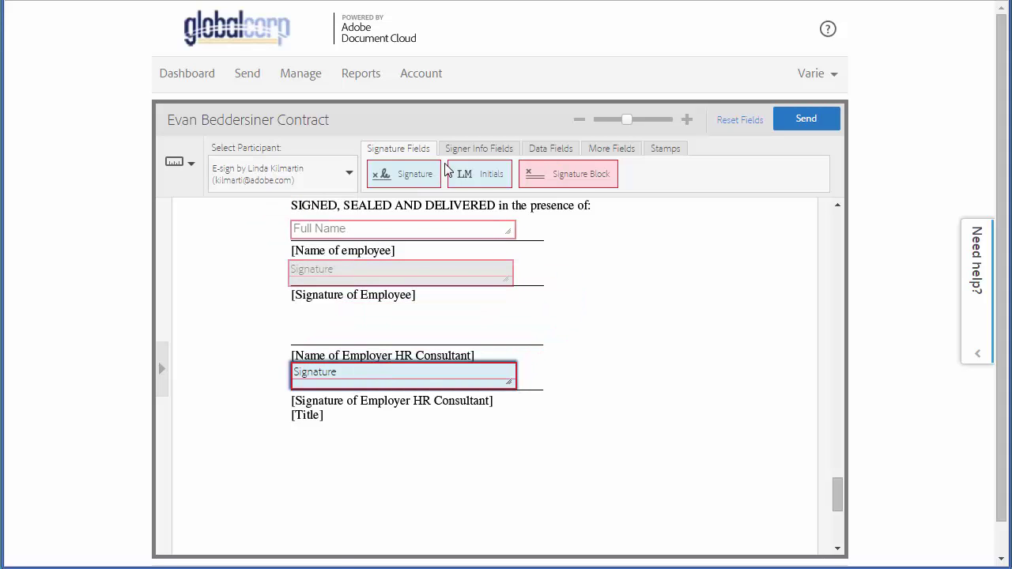
click(466, 150)
drag(548, 176, 308, 342)
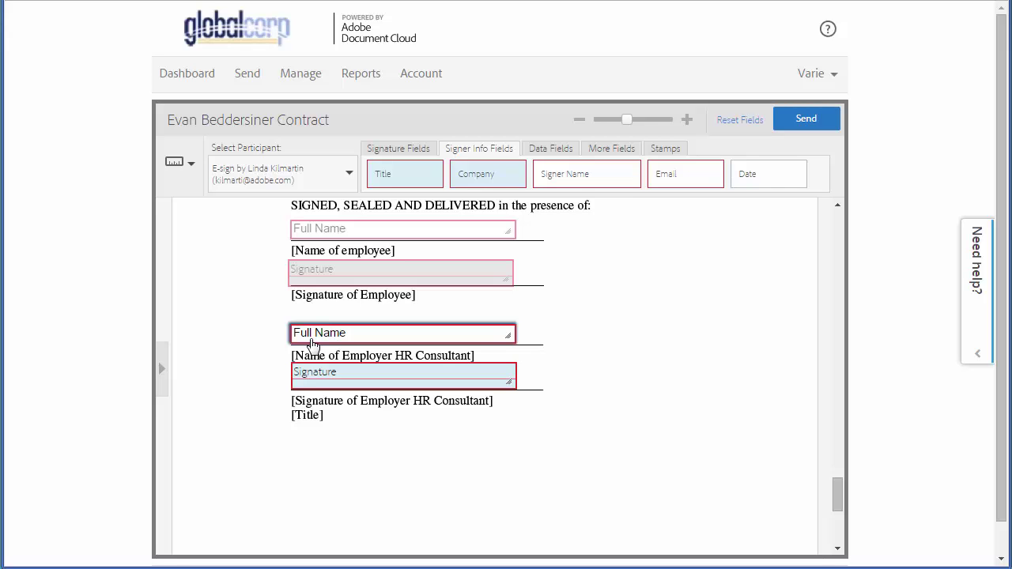
Step: Add an Initials field for the approving manager at the page's bottom right, then send the contract
click(349, 171)
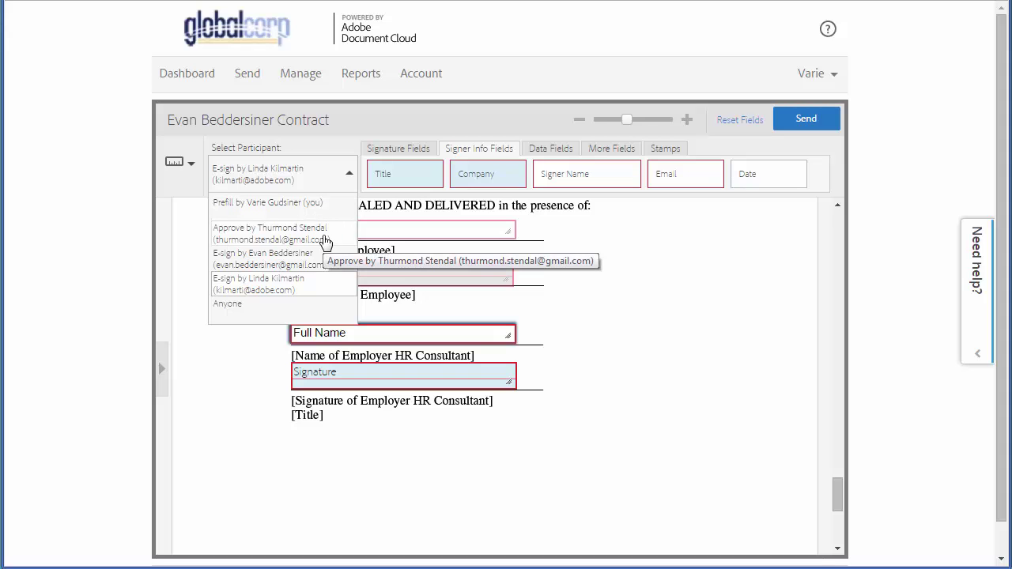
click(325, 241)
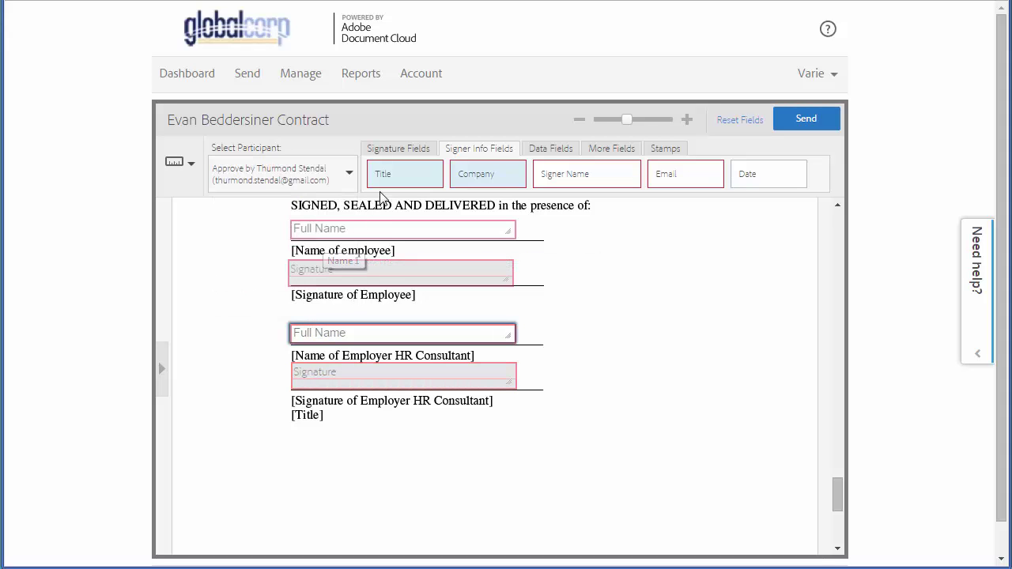
click(394, 151)
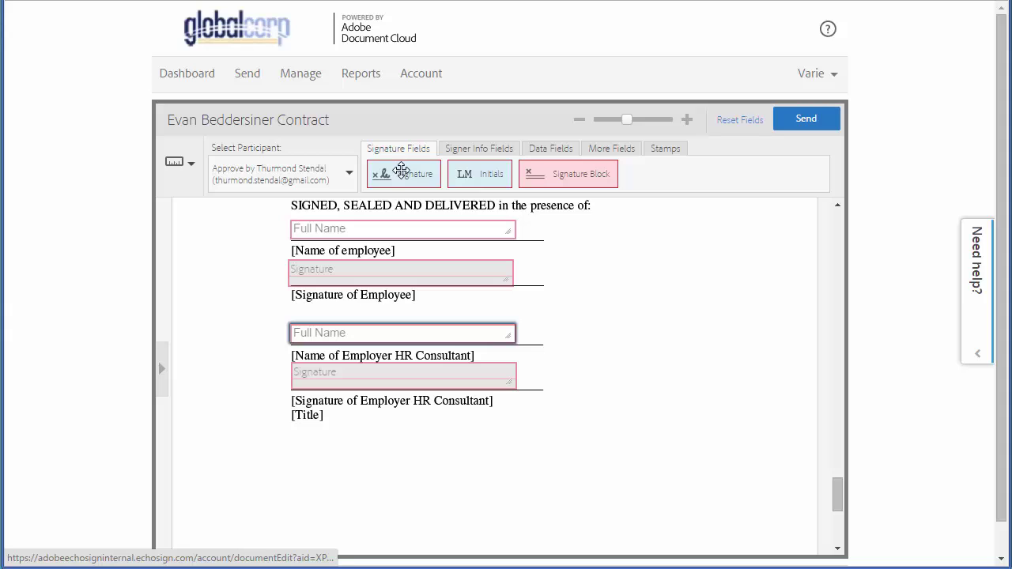
drag(461, 174, 750, 528)
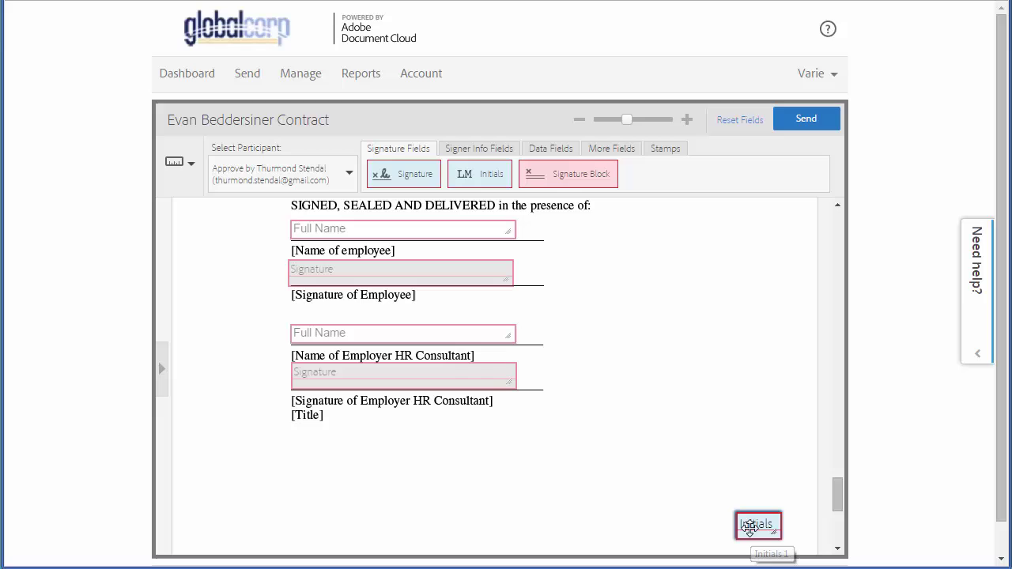
click(815, 126)
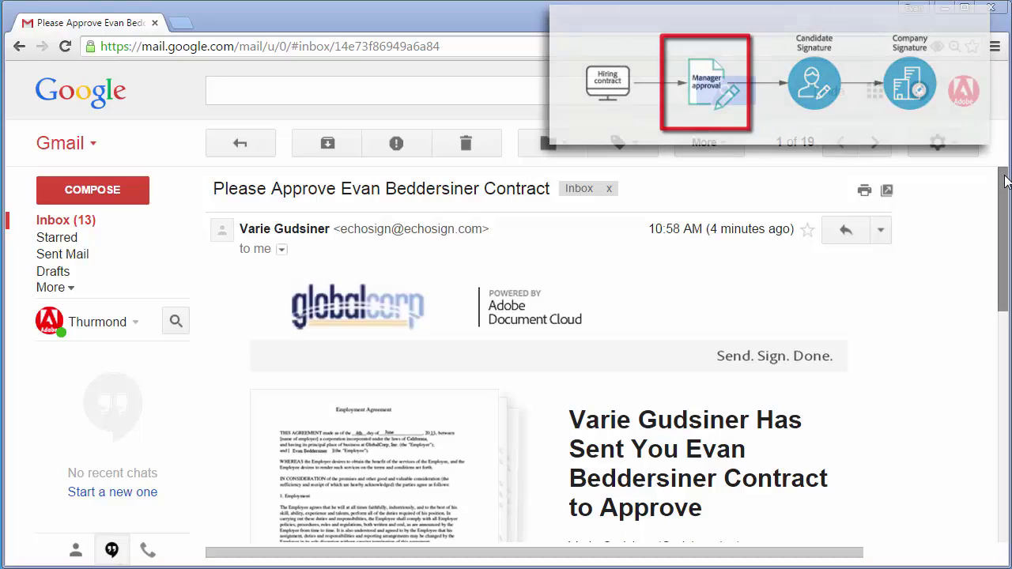
Step: Scroll the 'Please Approve' email down to its review-and-approve link
drag(1001, 167, 1001, 250)
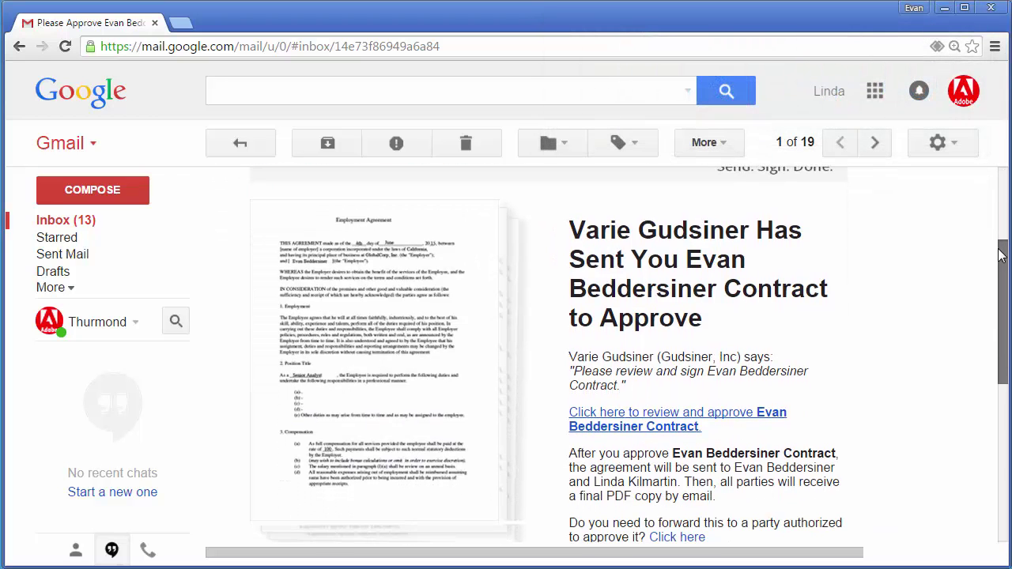
Step: Open the contract from the review link and apply the manager's initials in the Initials field on page 4
click(723, 419)
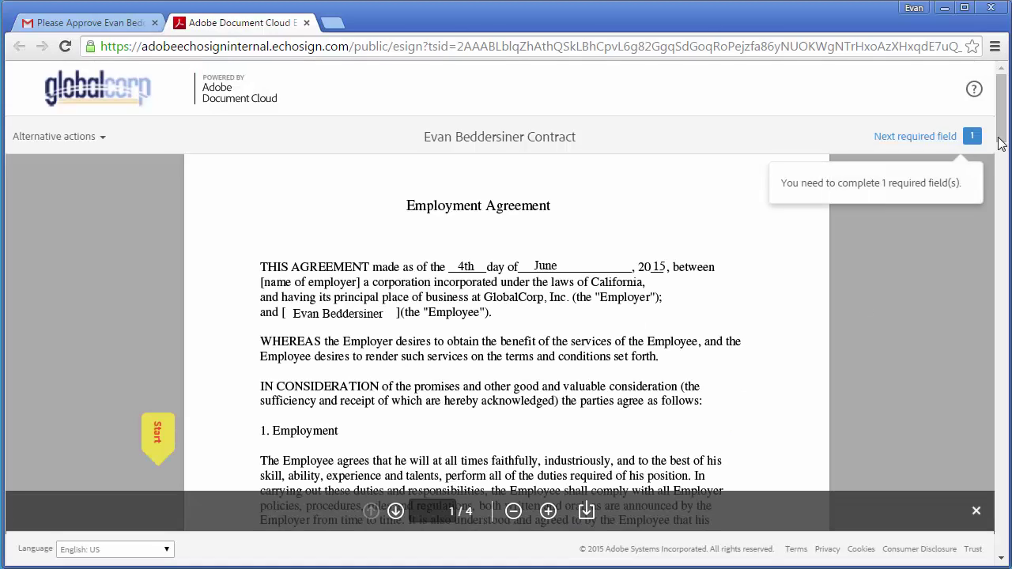
drag(1002, 141, 1004, 522)
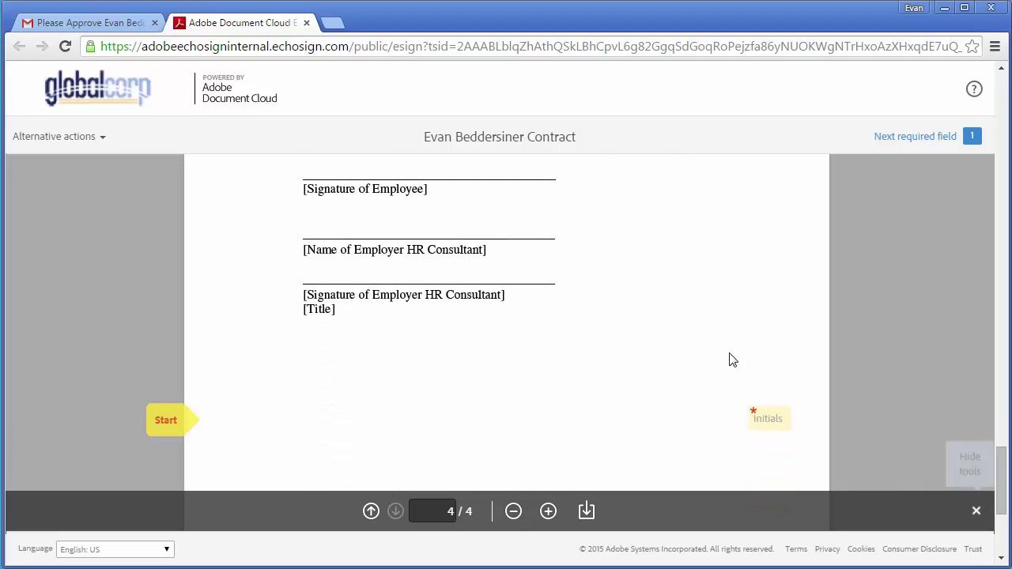
click(101, 141)
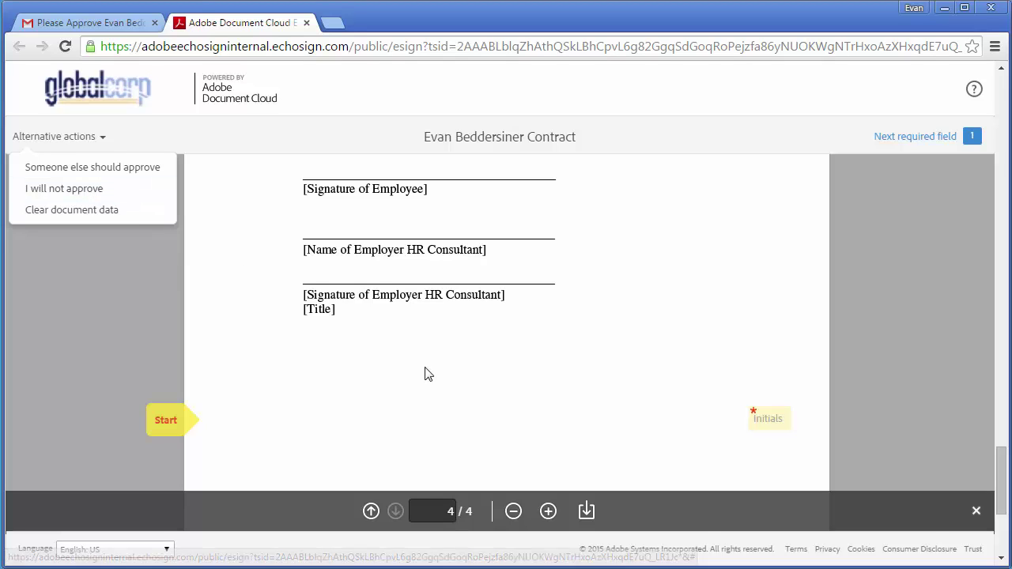
click(440, 387)
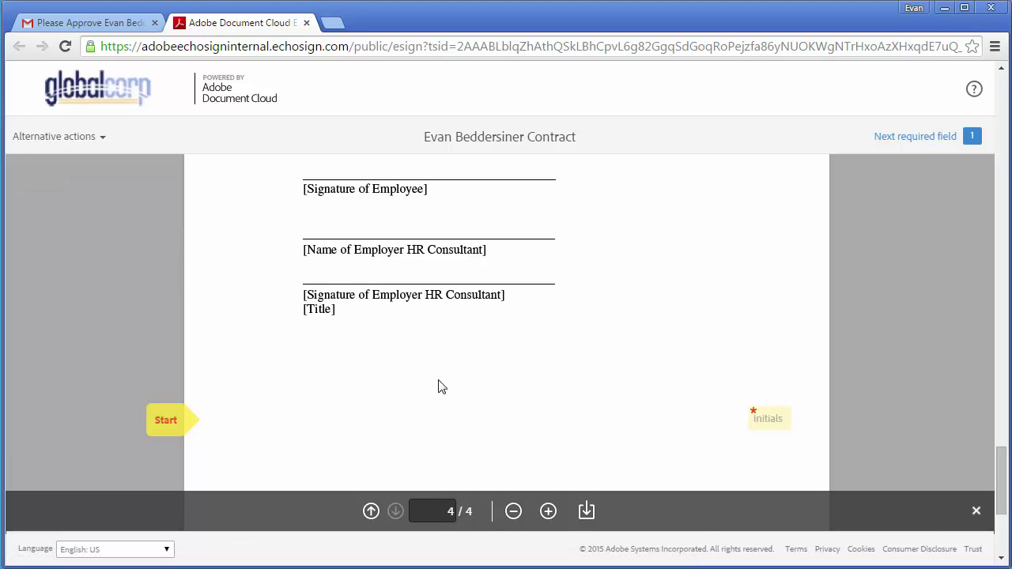
click(773, 427)
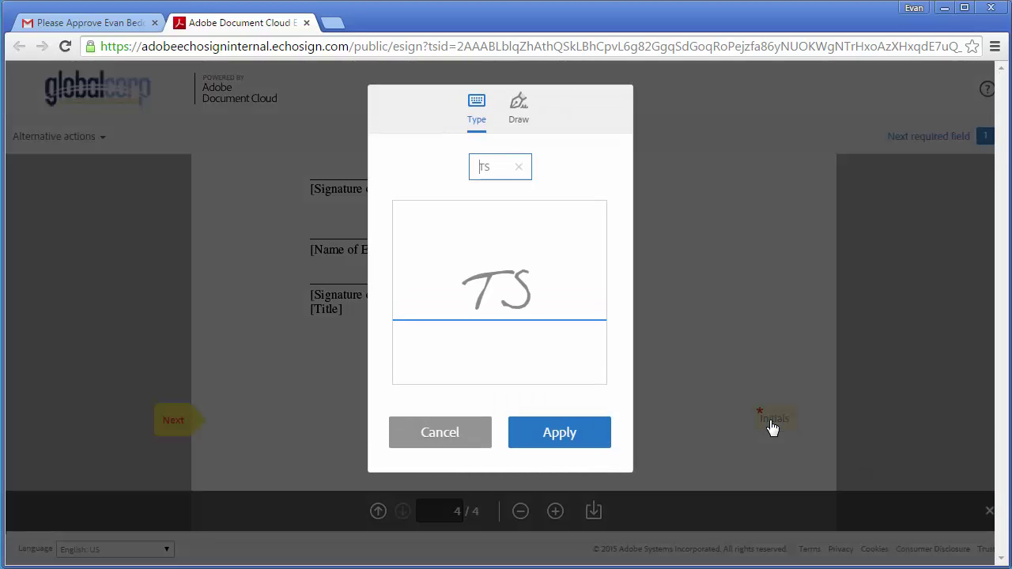
click(599, 443)
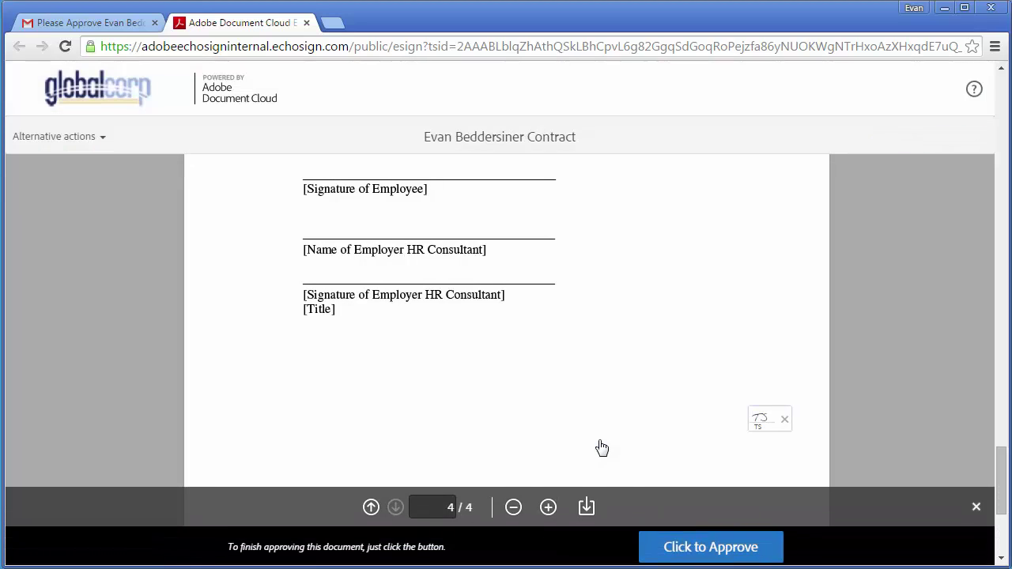
Step: Approve the contract, then open the candidate's 'Please sign' email and follow its signing link
click(699, 544)
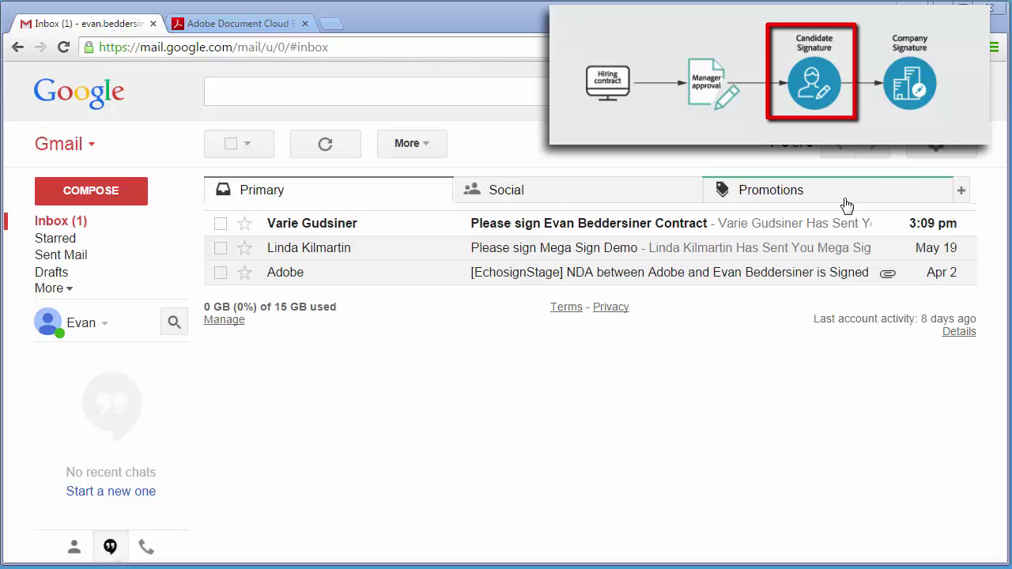
click(830, 225)
scroll(1000, 308, down, 3)
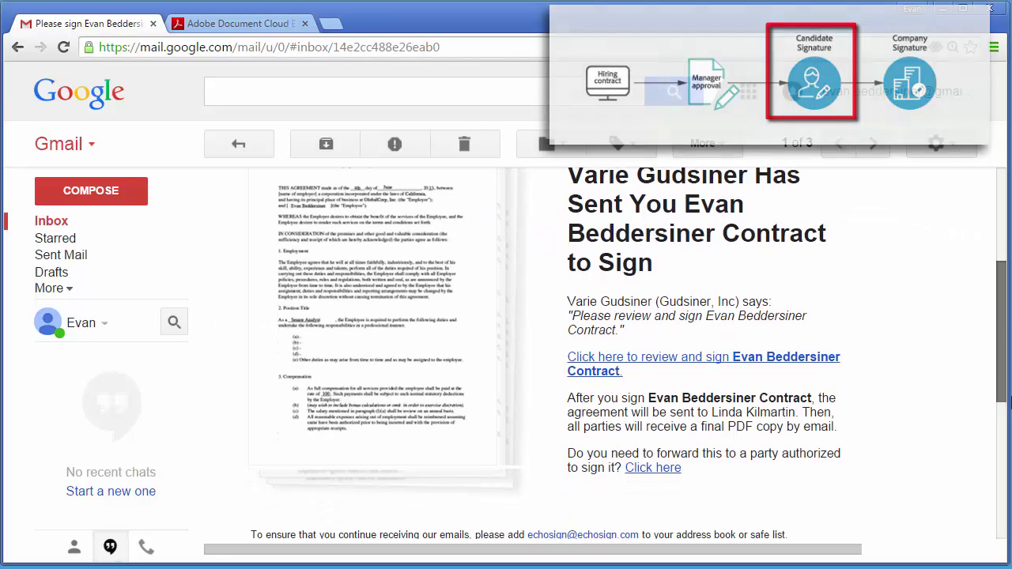
click(822, 294)
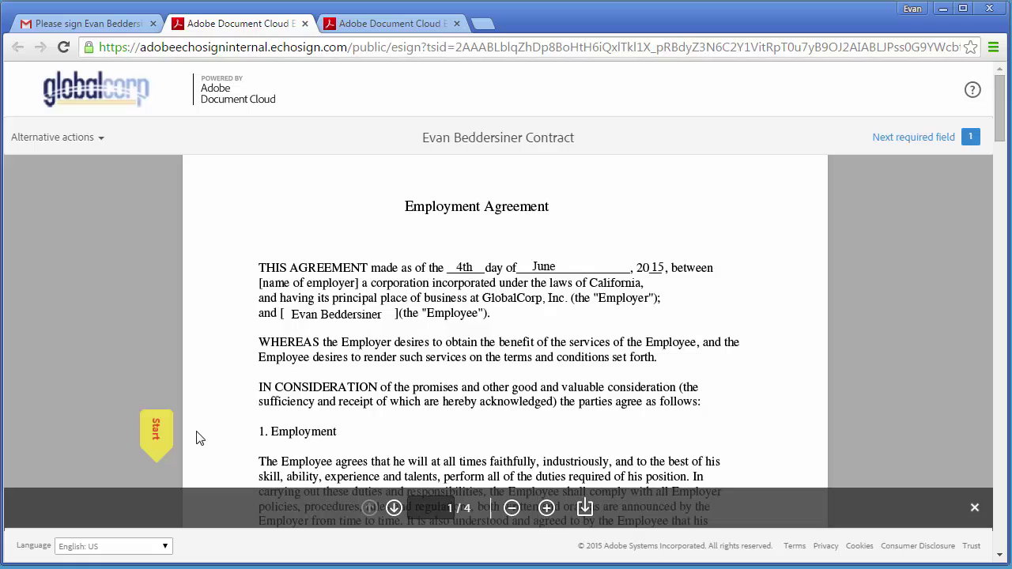
Step: Insert the candidate's signature in the employee signature field and submit it
click(168, 443)
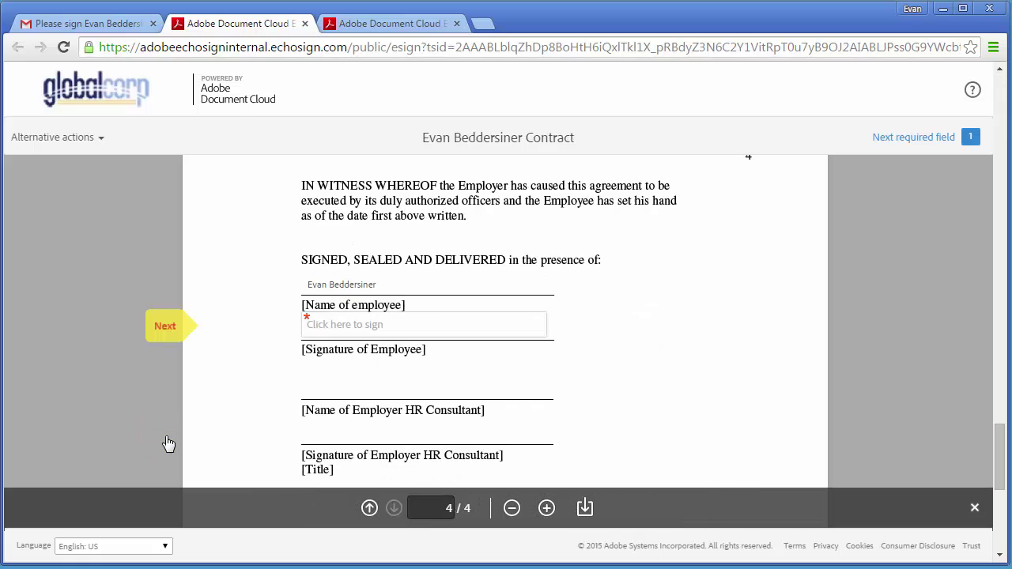
click(344, 332)
click(728, 543)
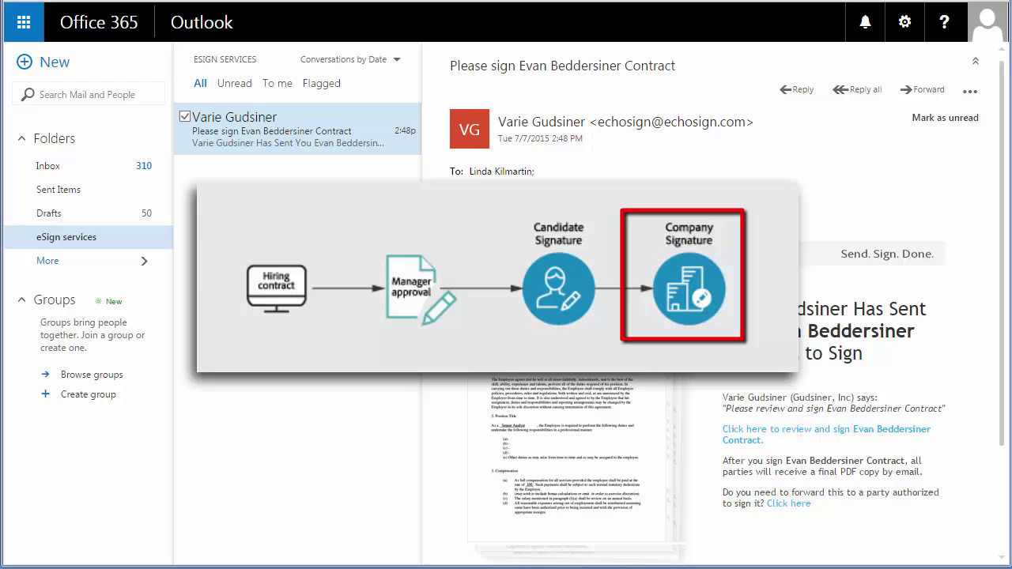
Step: Sign the HR consultant's signature field from the Outlook link, submit, and view the agreement's history
click(743, 449)
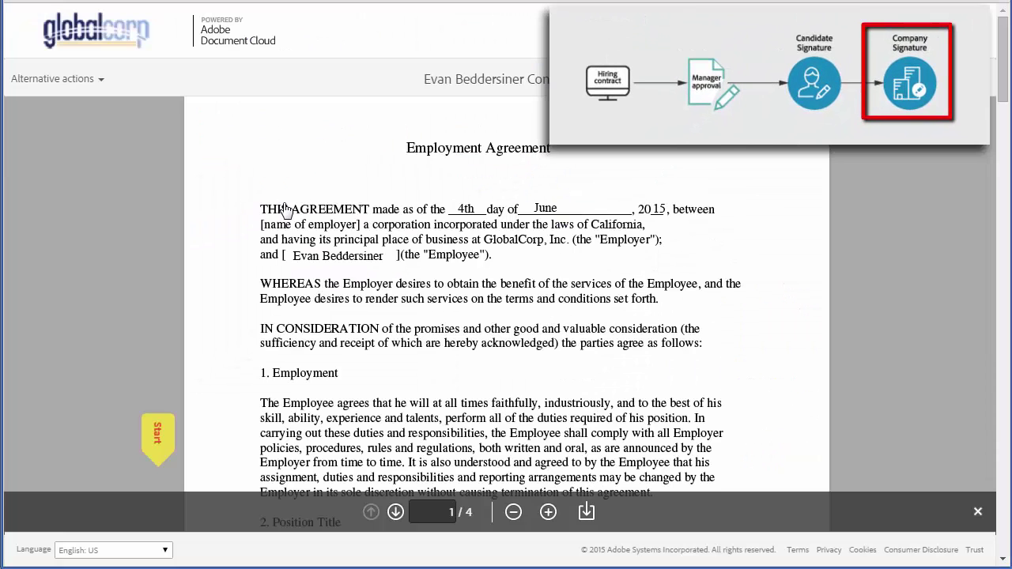
click(158, 437)
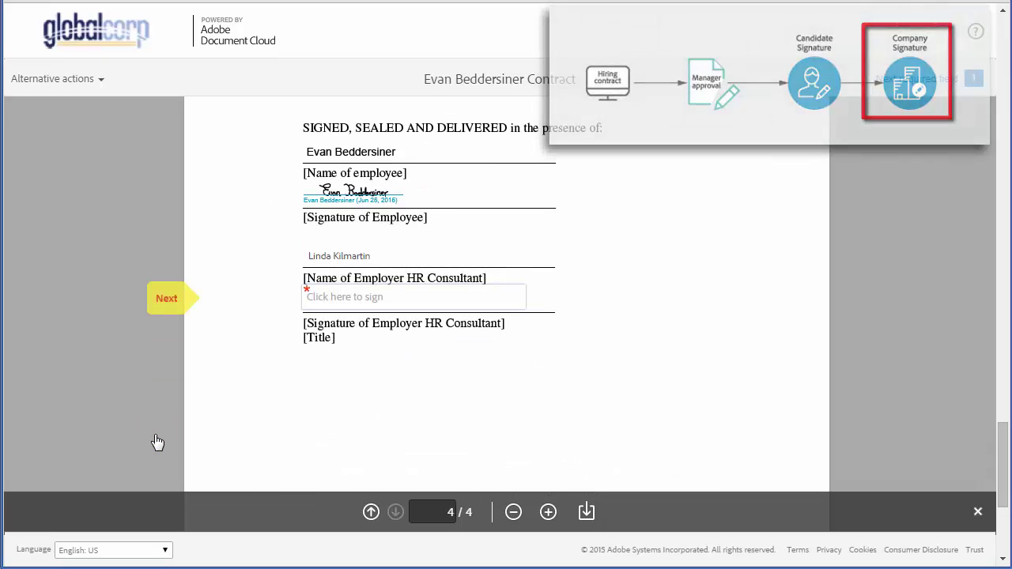
click(354, 301)
click(700, 549)
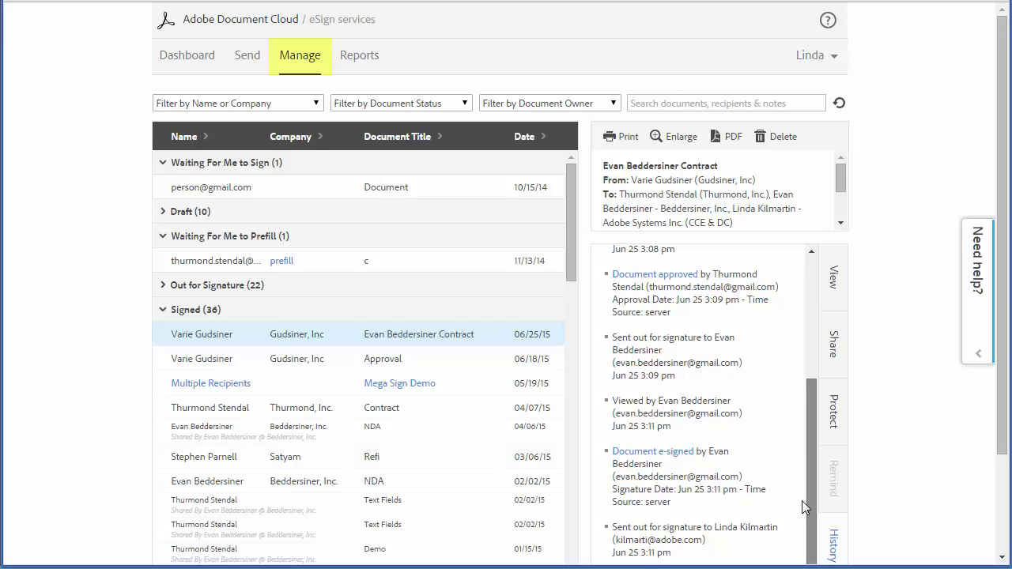
click(1002, 552)
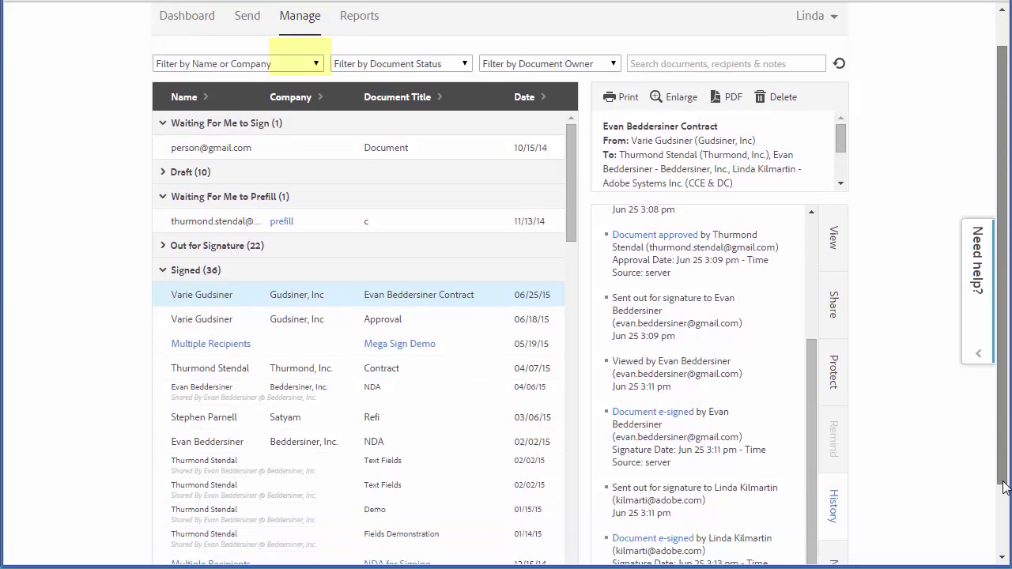